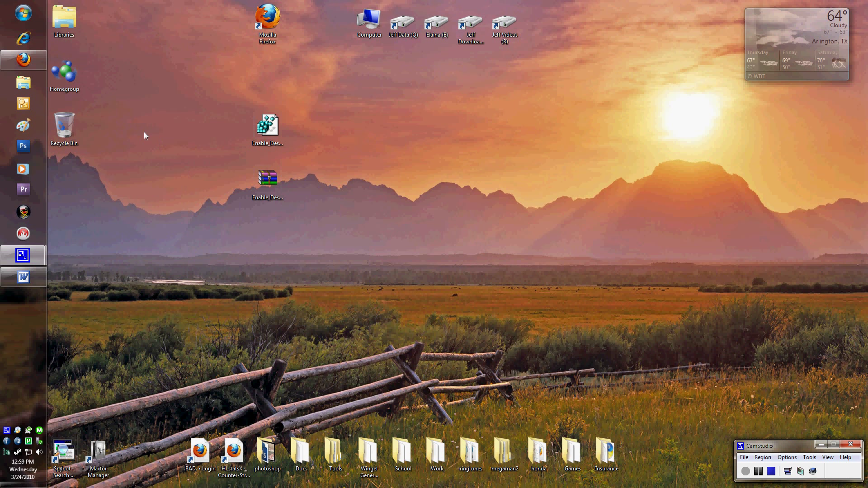
Step: Scroll the Seven Forums tutorial to read the Option One steps for Enable_Desktop_WMC.zip
left_click(37, 57)
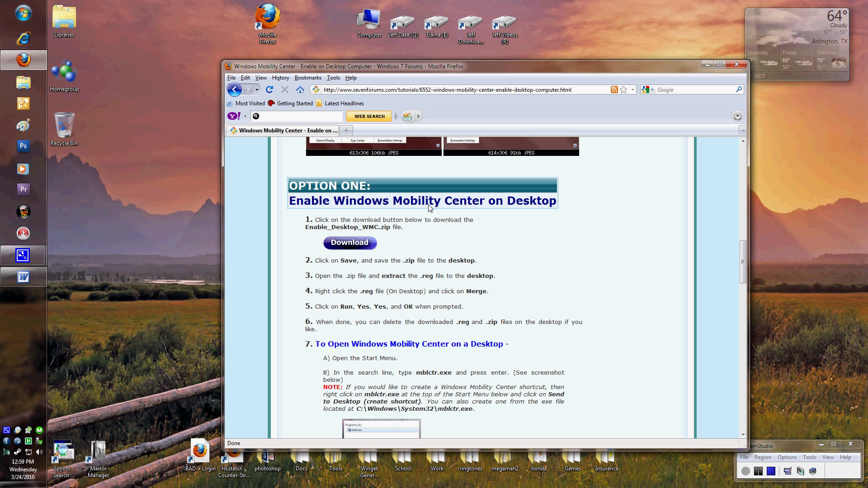
scroll(536, 249, "down", 8)
scroll(536, 248, "up", 6)
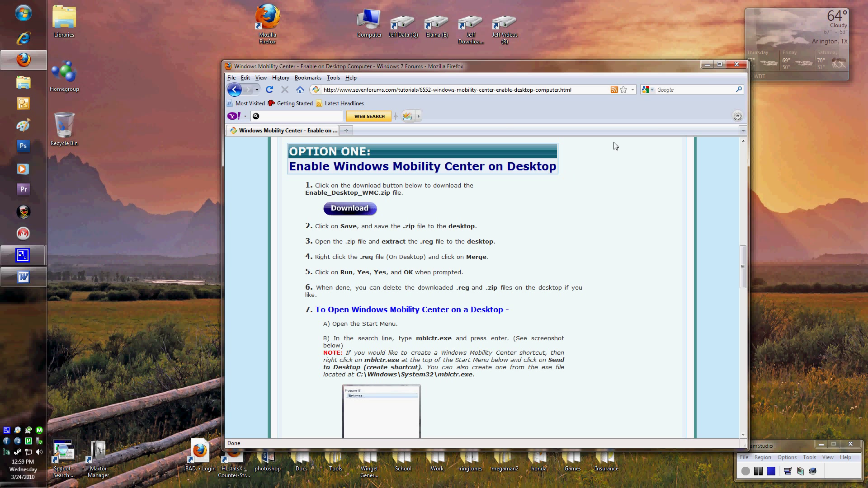
Step: Minimize Firefox and open the desktop's Enable_Desktop_WMC.reg for editing in Notepad
left_click(707, 65)
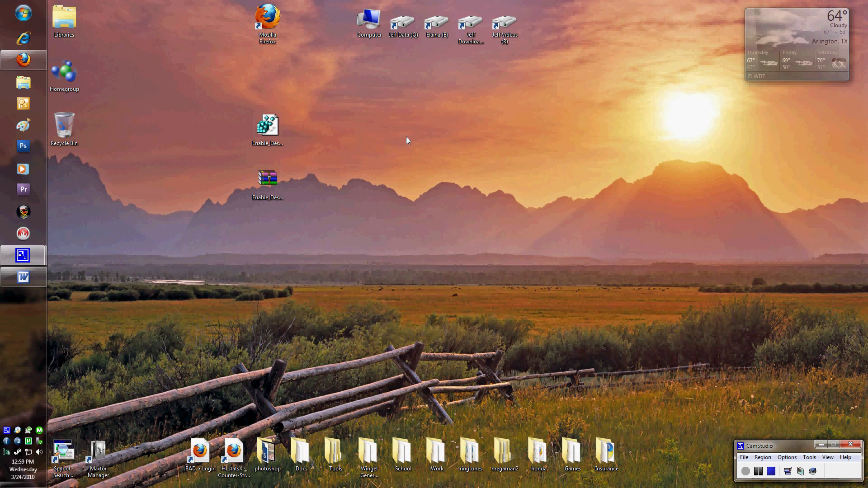
left_click(278, 187)
left_click(270, 131)
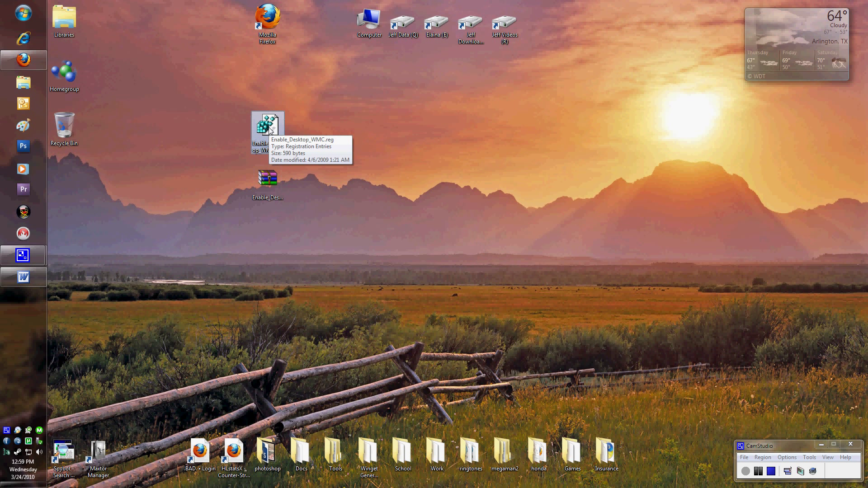
right_click(271, 128)
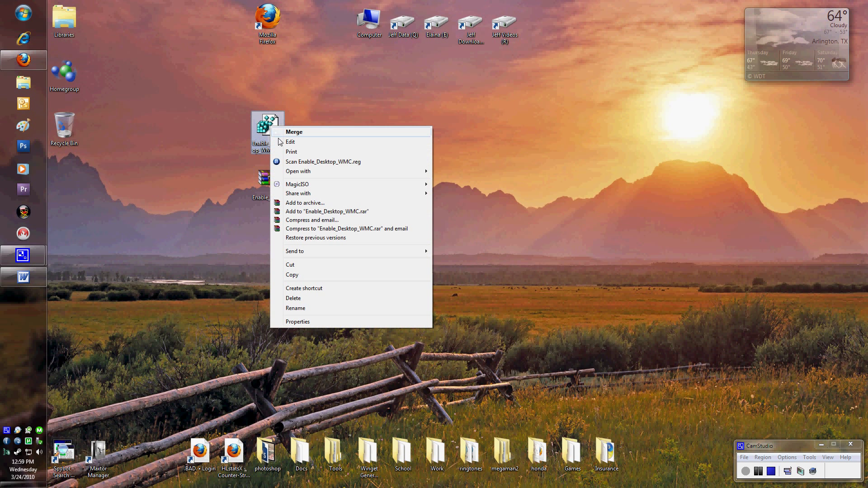
left_click(278, 140)
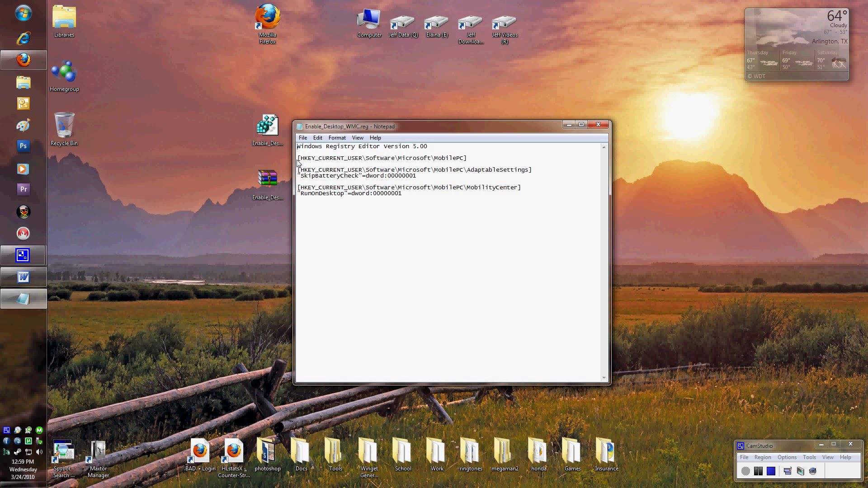
Step: Highlight the MobilePC key, SkipBatteryCheck and RunOnDesktop lines in Notepad for review
left_click_drag(298, 159, 457, 166)
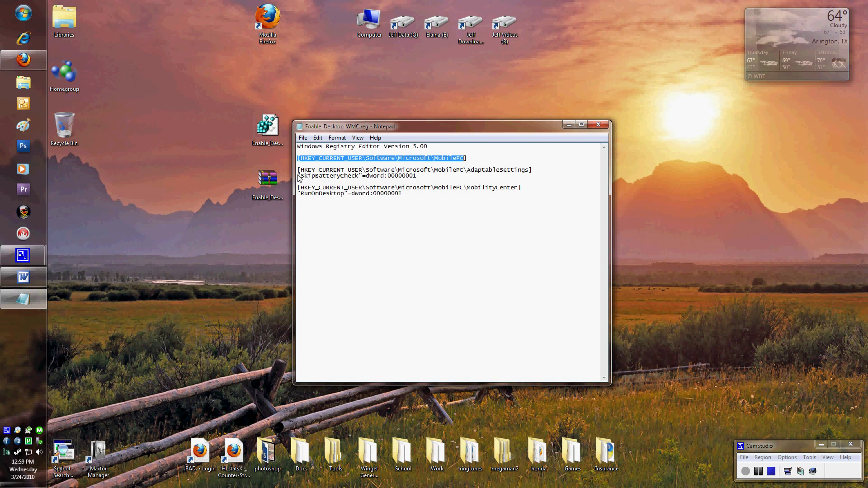
left_click_drag(301, 176, 360, 181)
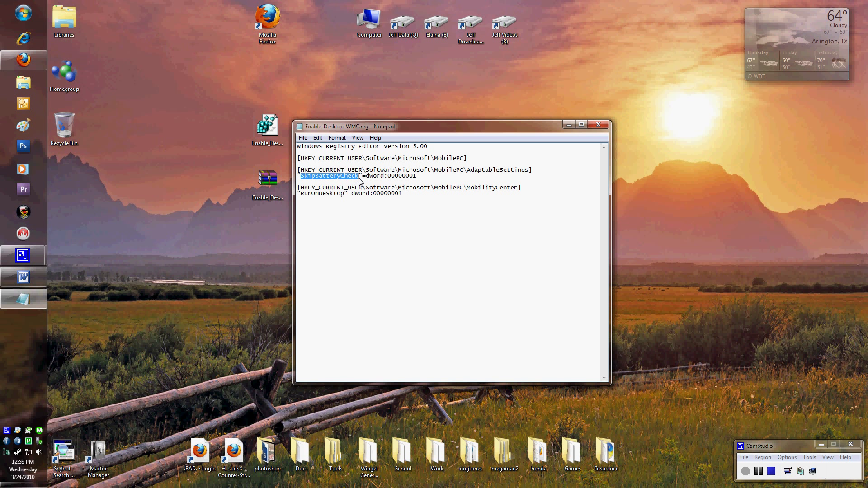
left_click_drag(300, 195, 359, 199)
left_click(341, 203)
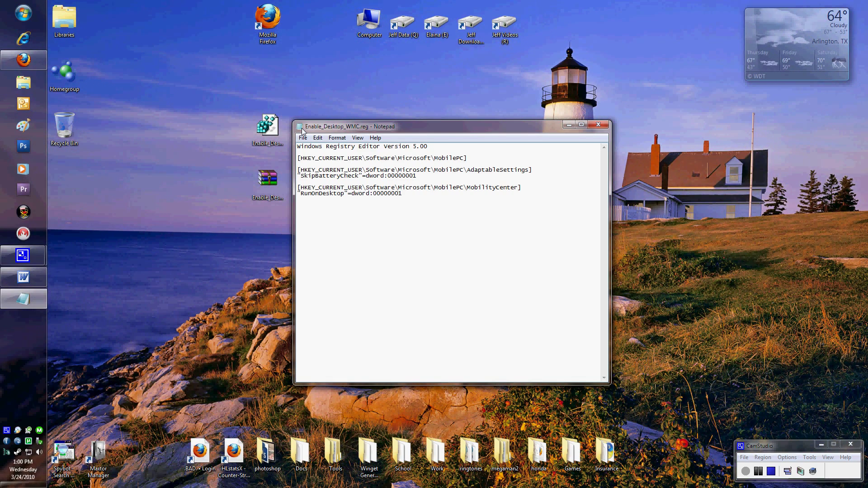
Step: Close Notepad, merge Enable_Desktop_WMC.reg into the registry, and confirm the success message
double_click(302, 129)
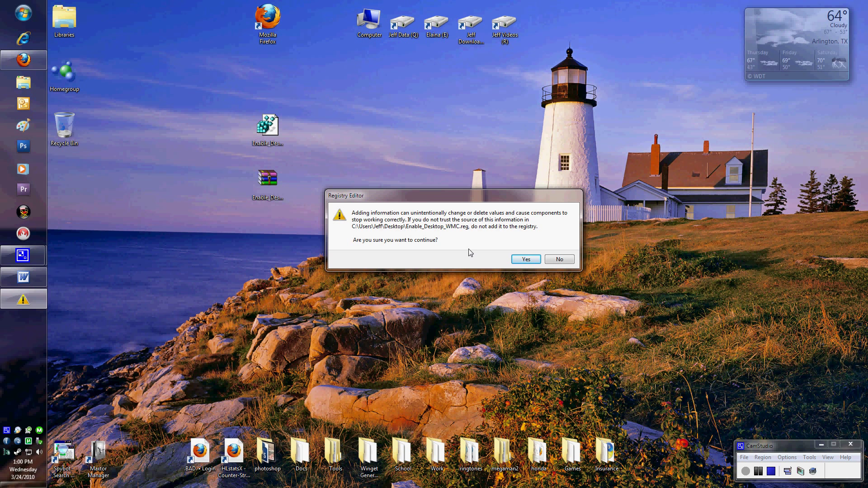
left_click(521, 261)
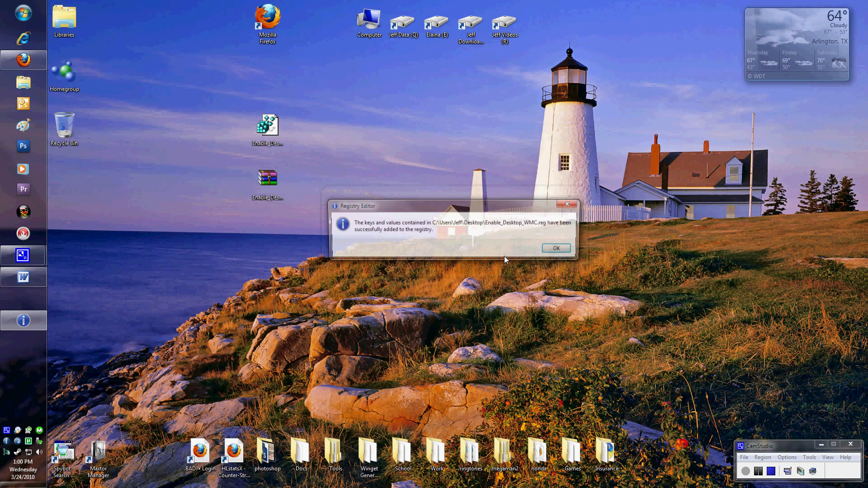
left_click(558, 249)
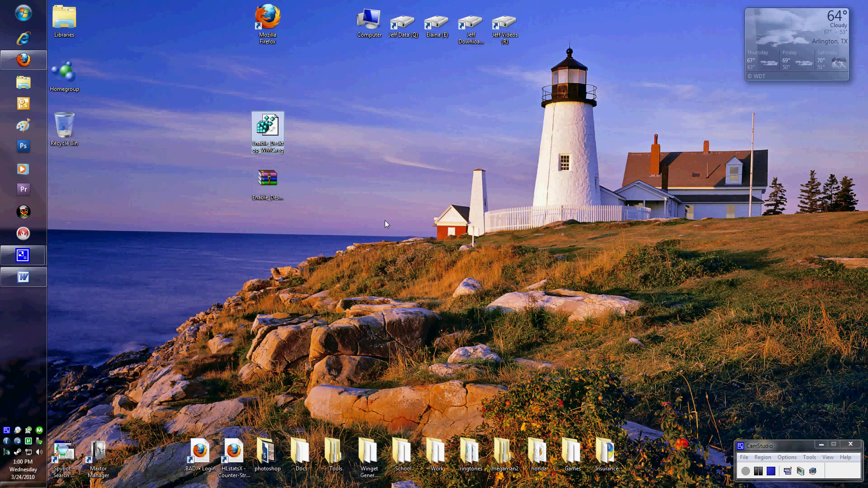
Step: Launch Windows Mobility Center by running mblctr.exe from the Start menu search
left_click(367, 216)
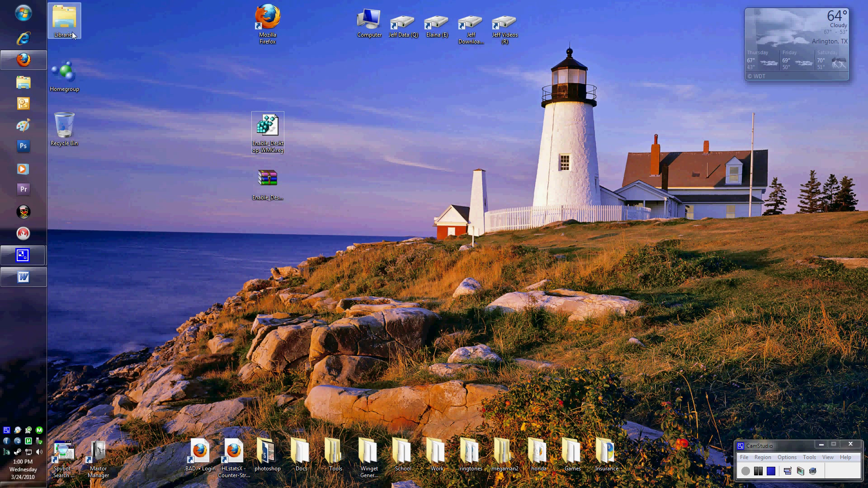
left_click(28, 278)
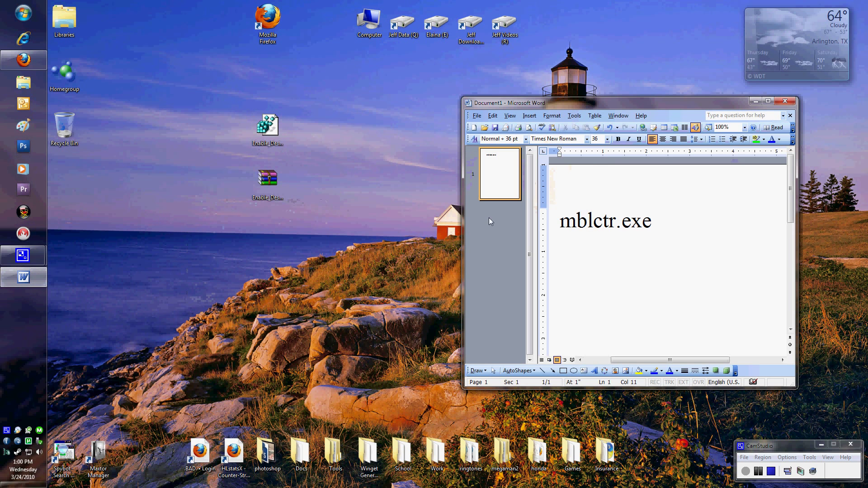
left_click(23, 13)
left_click(64, 233)
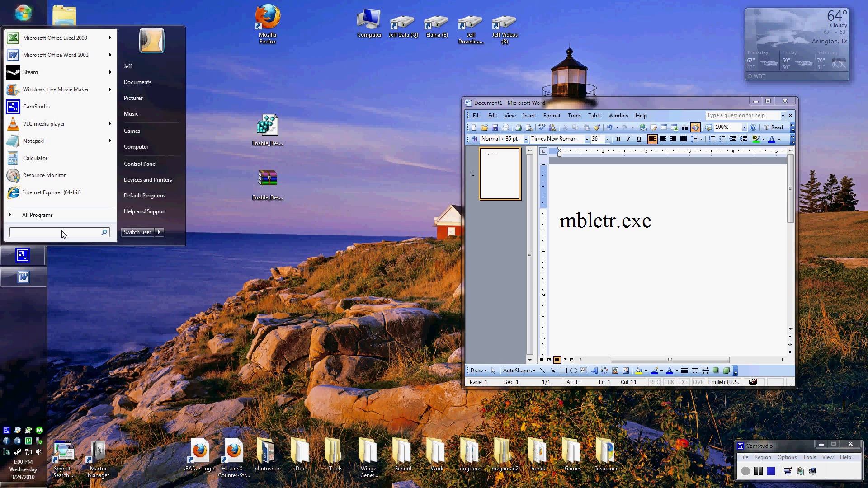
type("mblctr.exe")
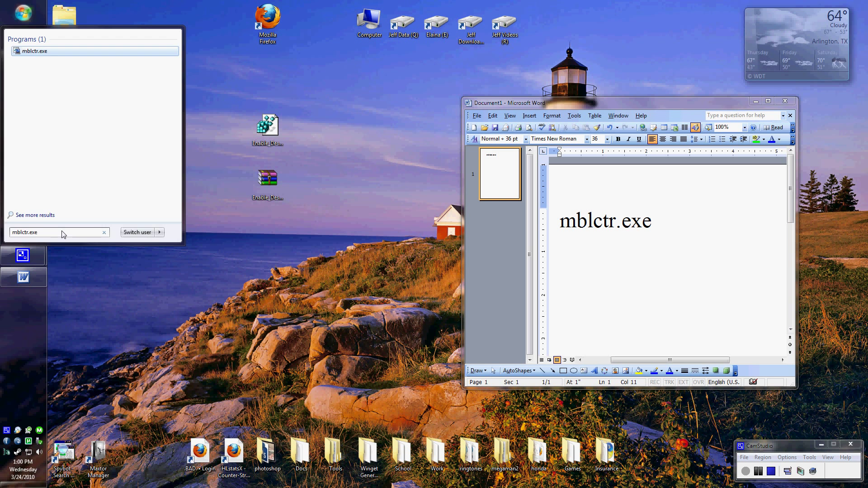
key("Return")
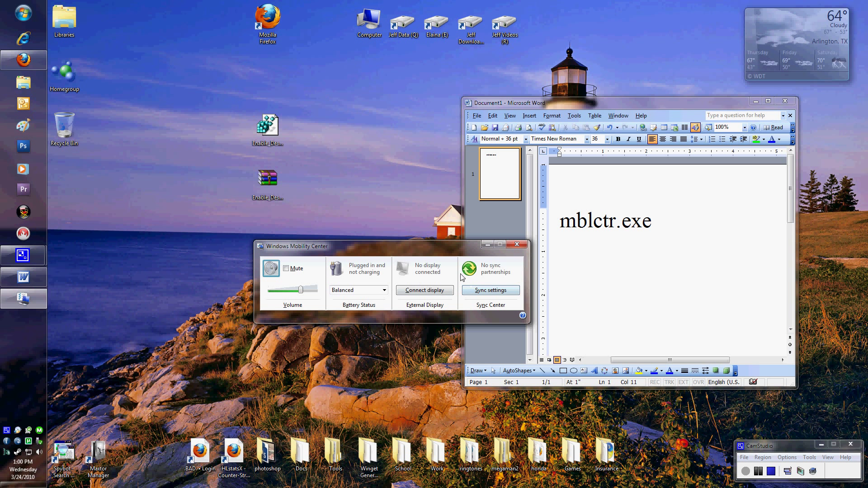
Step: Drag the Windows Mobility Center window up near the top of the screen
left_click_drag(411, 246, 289, 221)
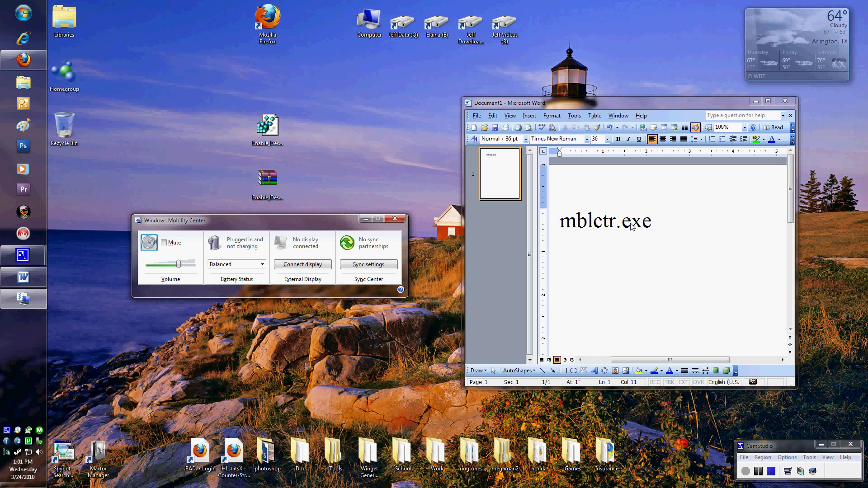
left_click_drag(304, 216, 336, 25)
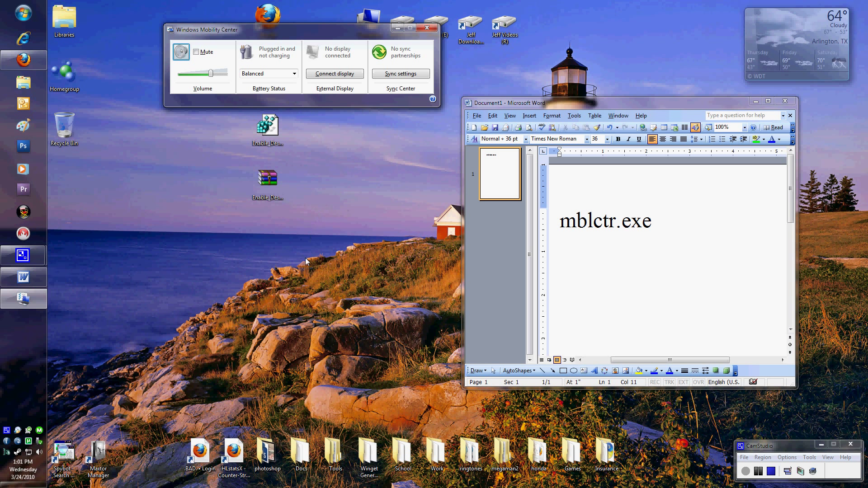
Step: Create a desktop shortcut to c:\windows\system32\mblctr.exe named 'Mobility Center'
right_click(144, 216)
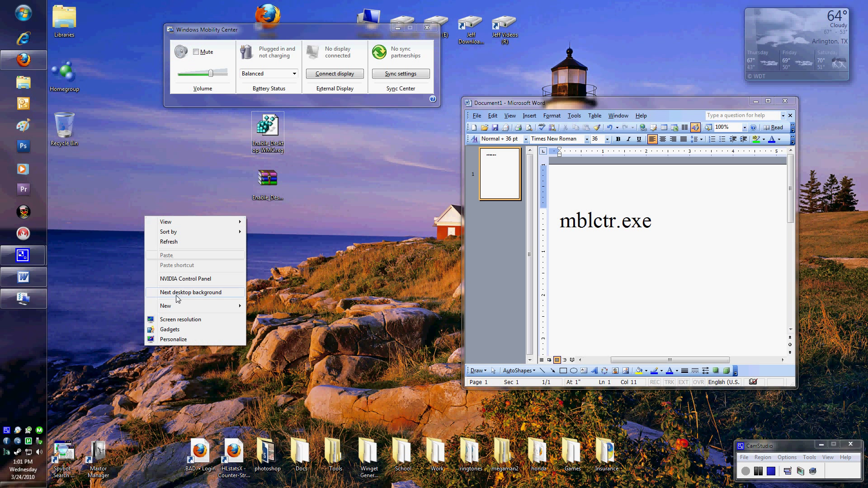
mouse_move(179, 309)
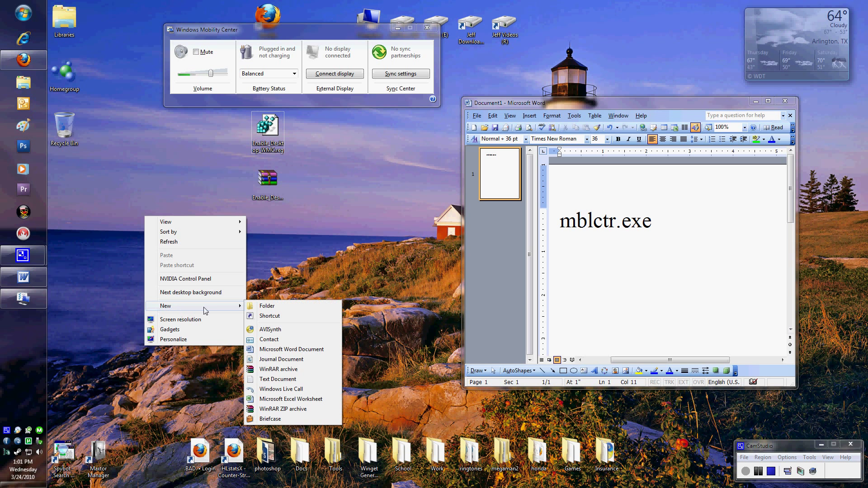
left_click(278, 315)
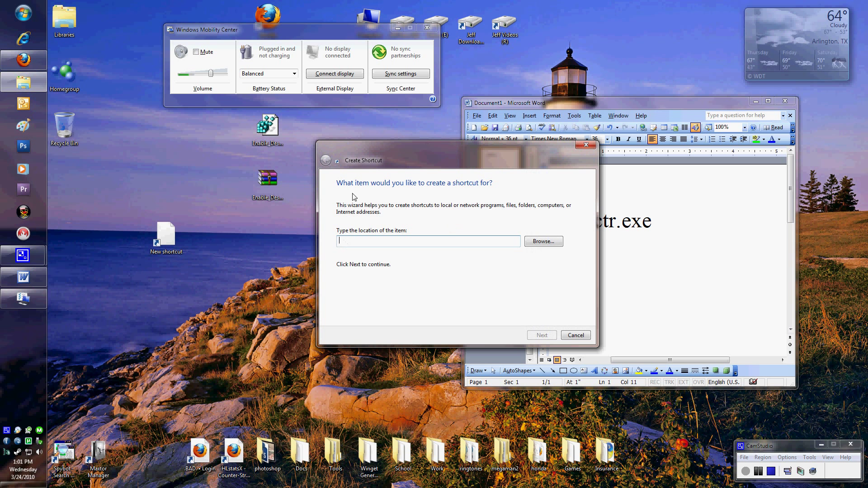
left_click_drag(361, 150, 264, 161)
type("c:\\windows\\system32")
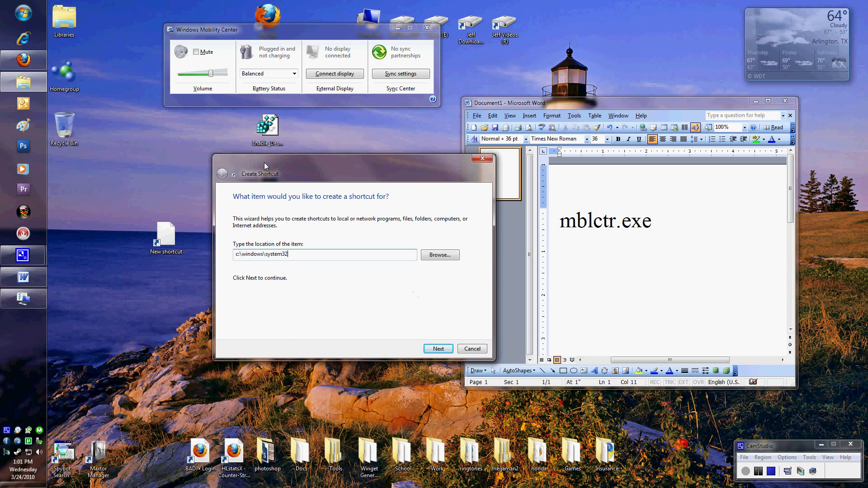
type("\\mblctr.ee")
key("BackSpace")
type("xe")
left_click(438, 349)
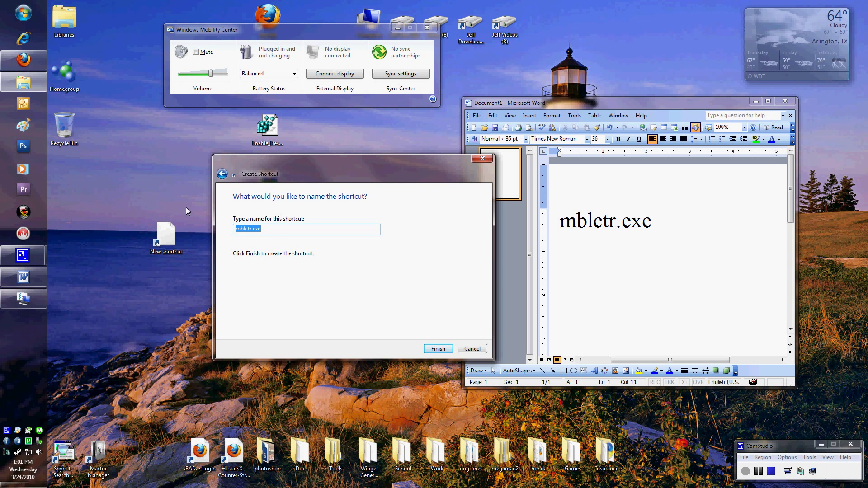
type("Mobility Center")
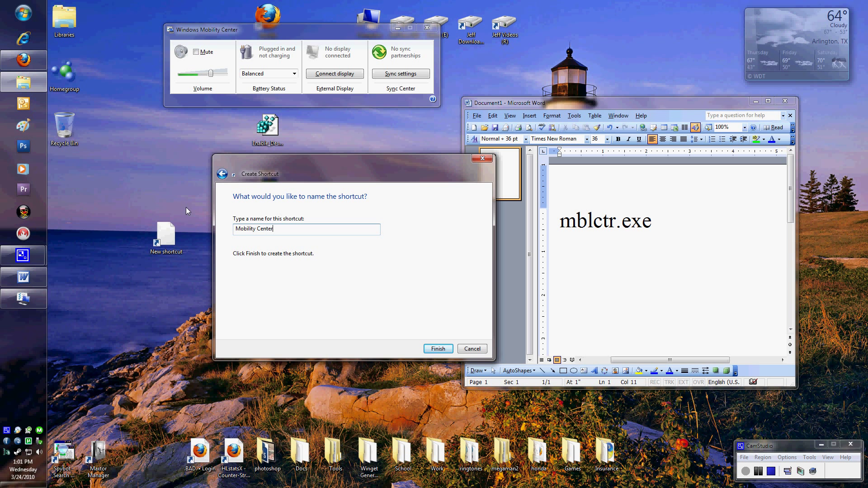
left_click(437, 354)
left_click_drag(170, 240, 238, 242)
Step: Assign Ctrl + Alt + X as the Mobility Center shortcut's key and save its properties
right_click(236, 238)
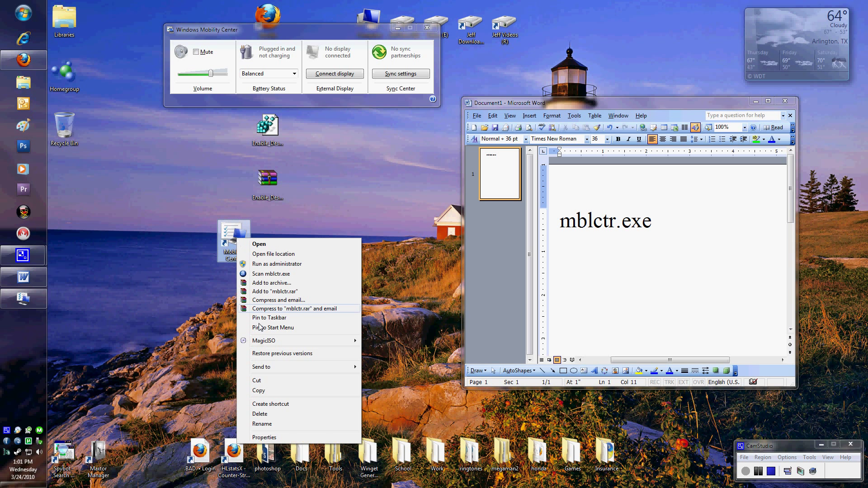
left_click(269, 438)
left_click(302, 363)
key("ctrl+alt+i")
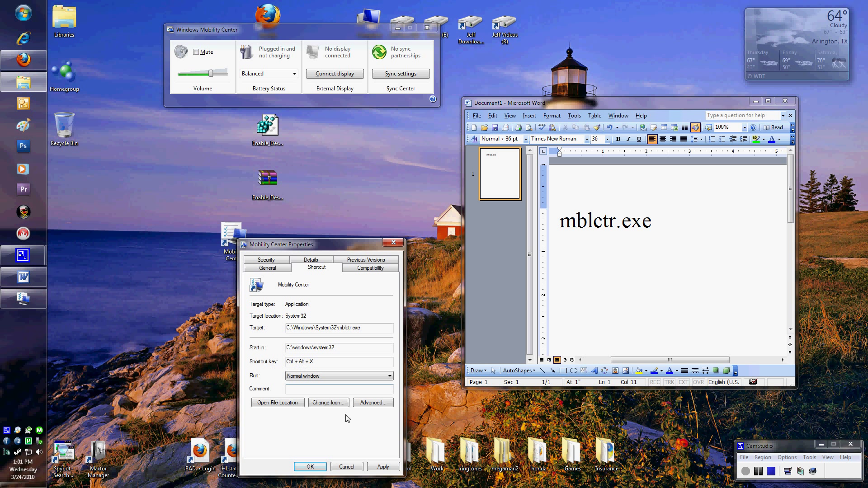
left_click(379, 468)
left_click(304, 468)
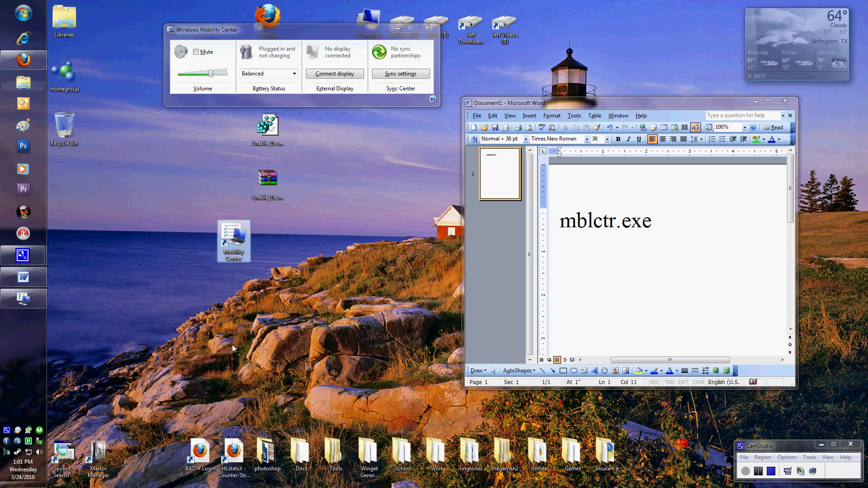
Step: Close Mobility Center, reopen it with the new hotkey, and move it to the lower left
left_click(427, 29)
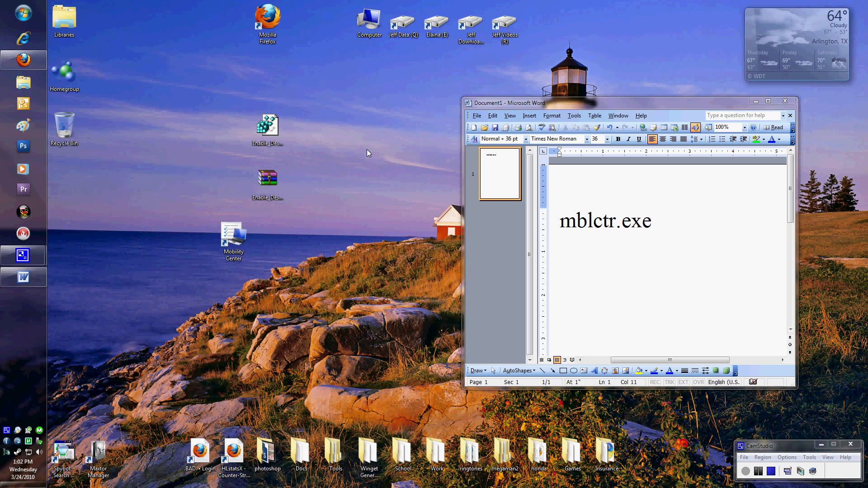
key("super+x")
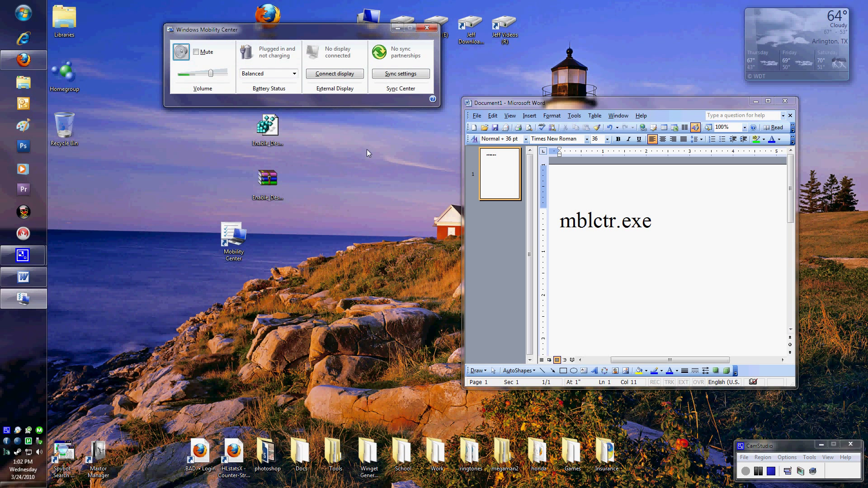
left_click_drag(334, 25, 286, 340)
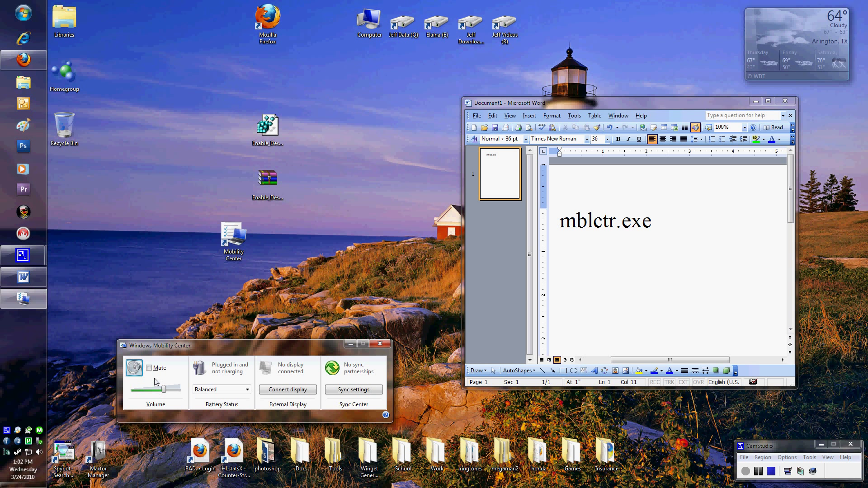